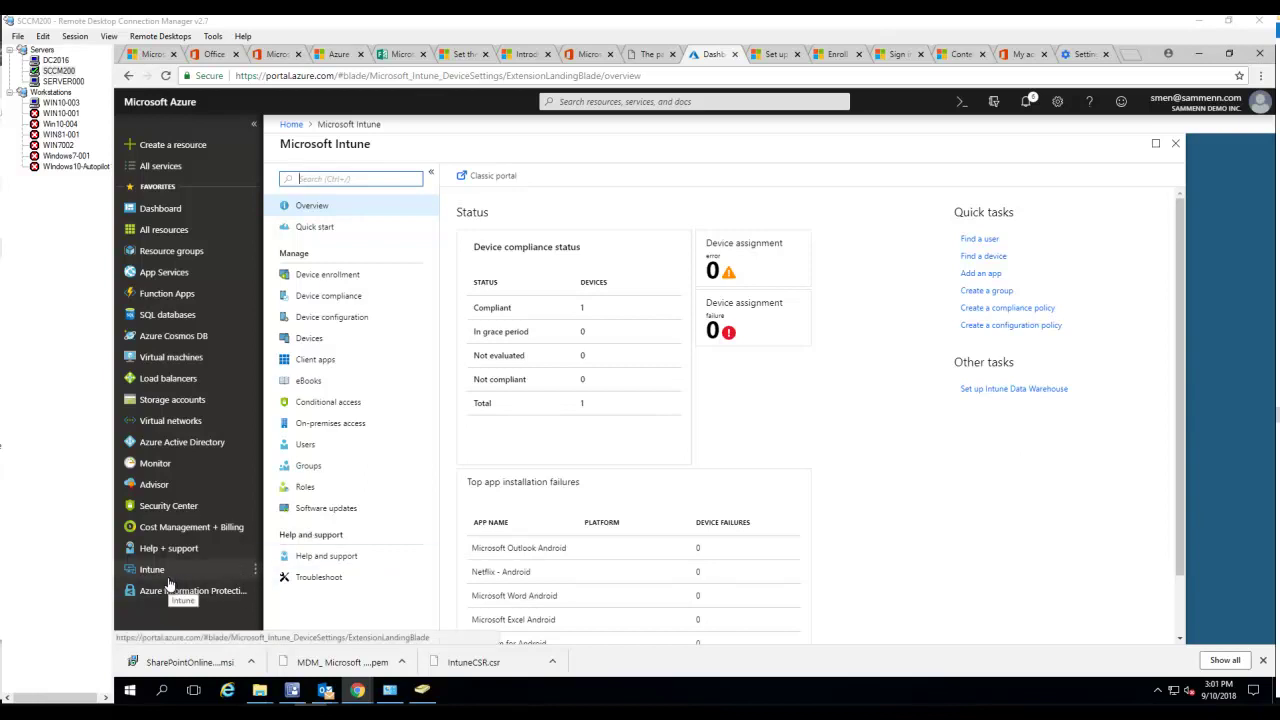
# Open the Windows 10 Update Rings list under Intune's software updates.
pyautogui.click(155, 578)
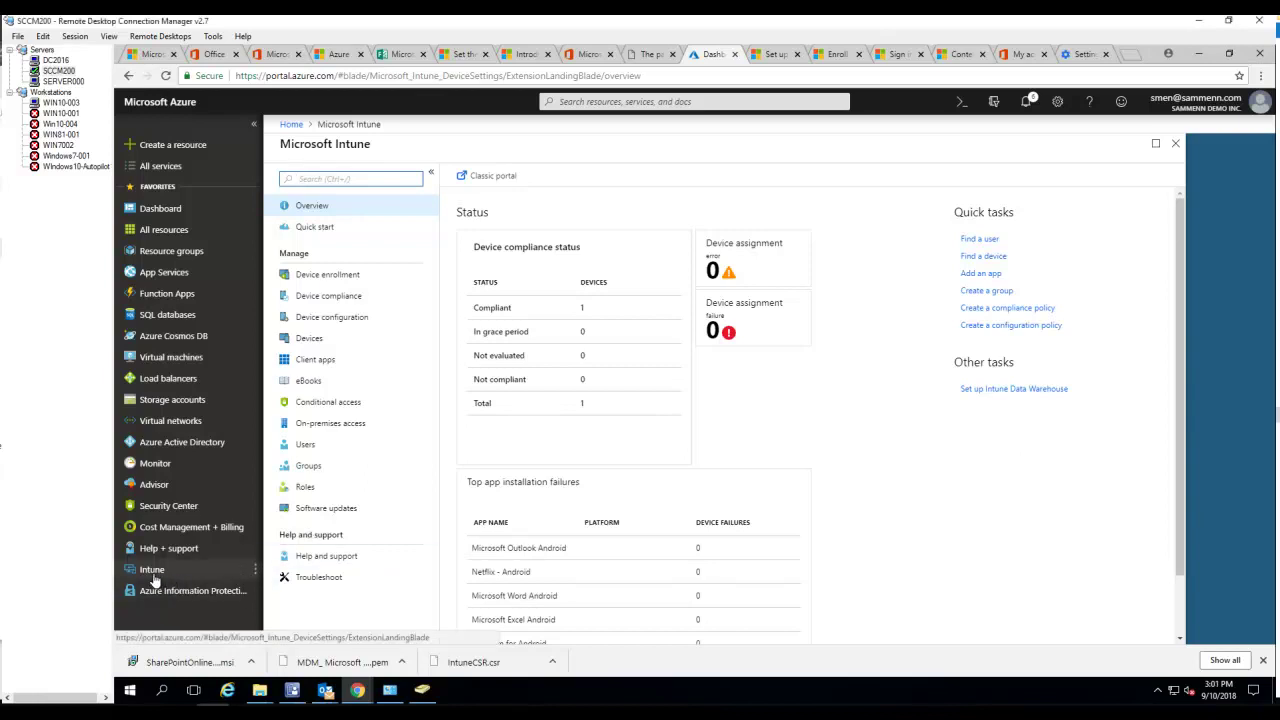
pyautogui.click(155, 578)
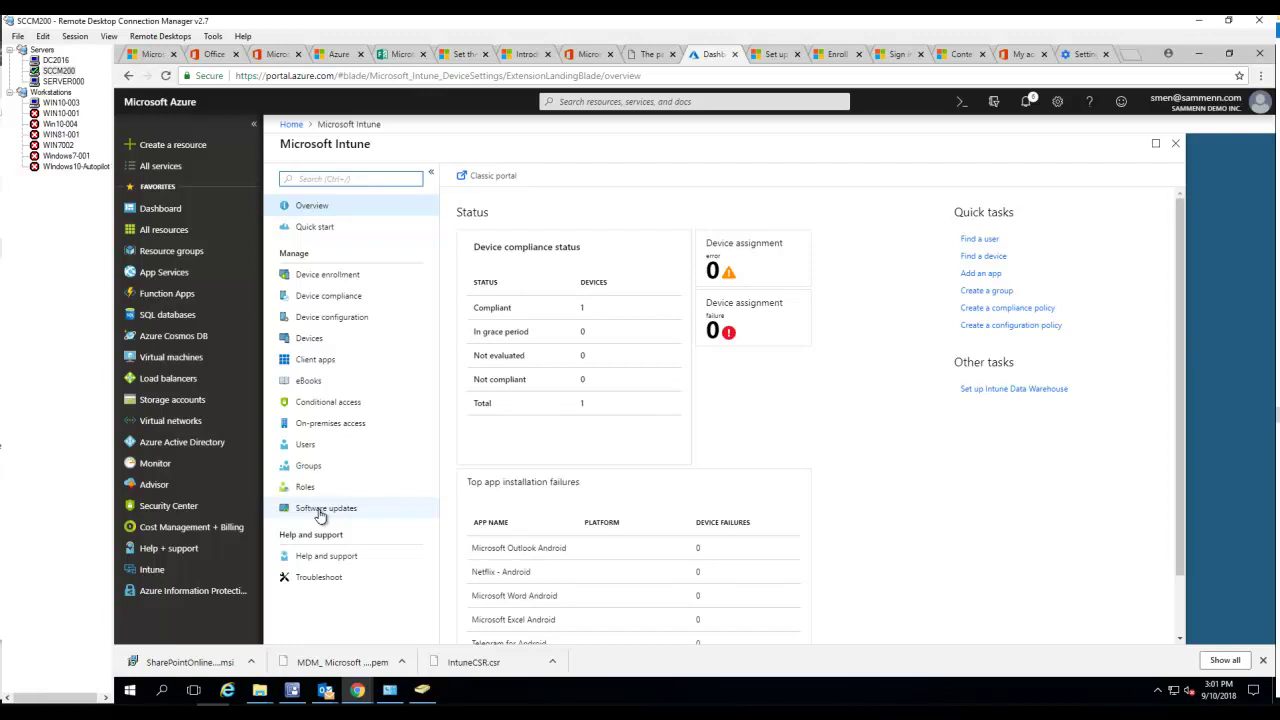
pyautogui.click(320, 510)
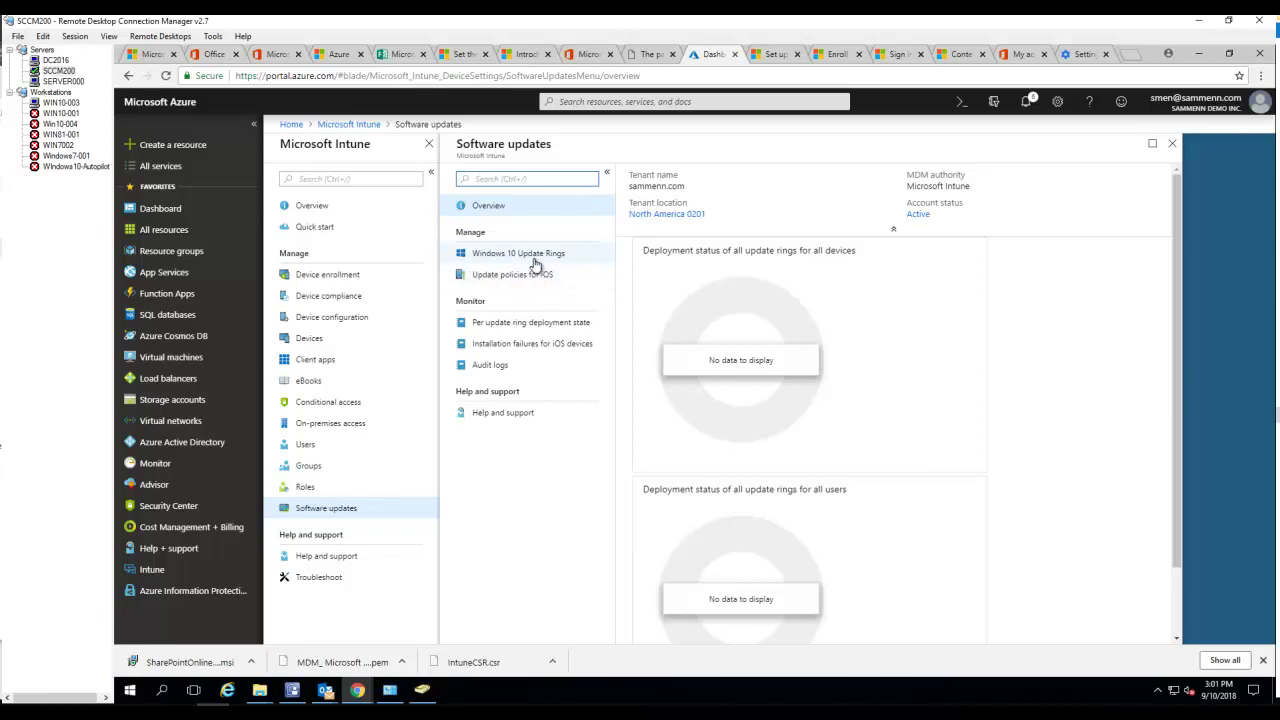
pyautogui.click(535, 257)
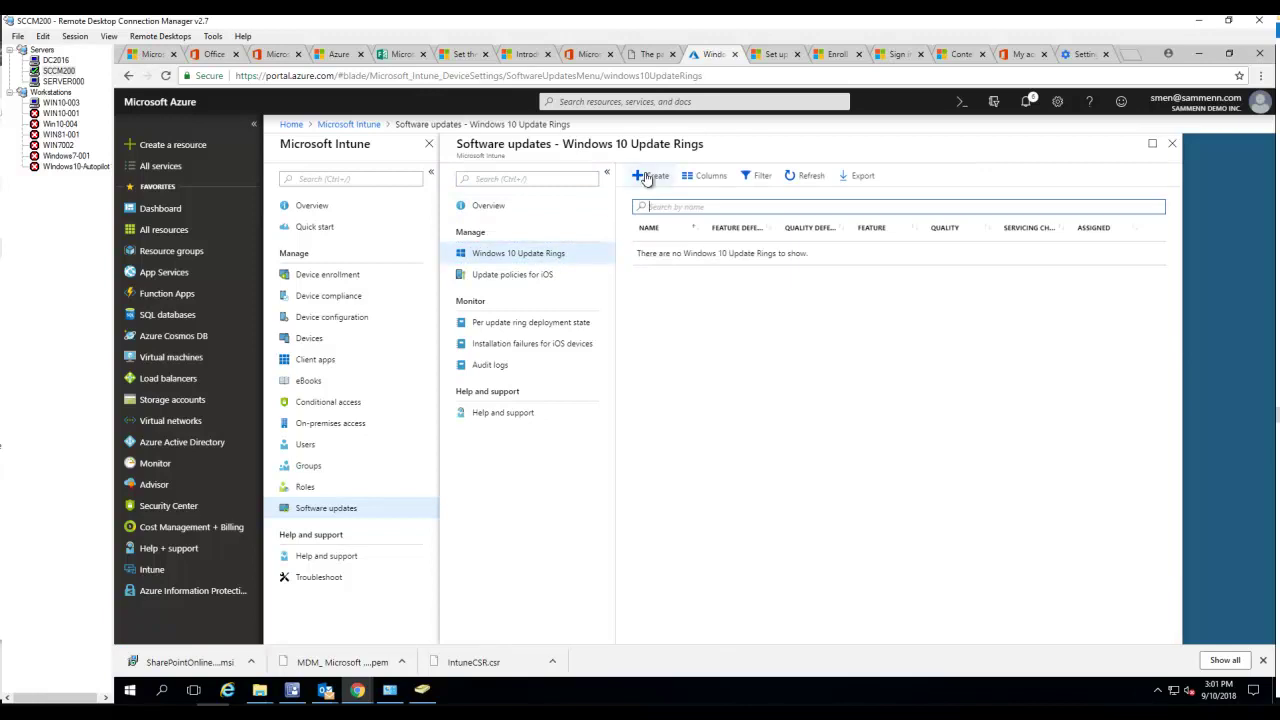
# Start creating a new update ring and name it Youtube Demo.
pyautogui.click(652, 176)
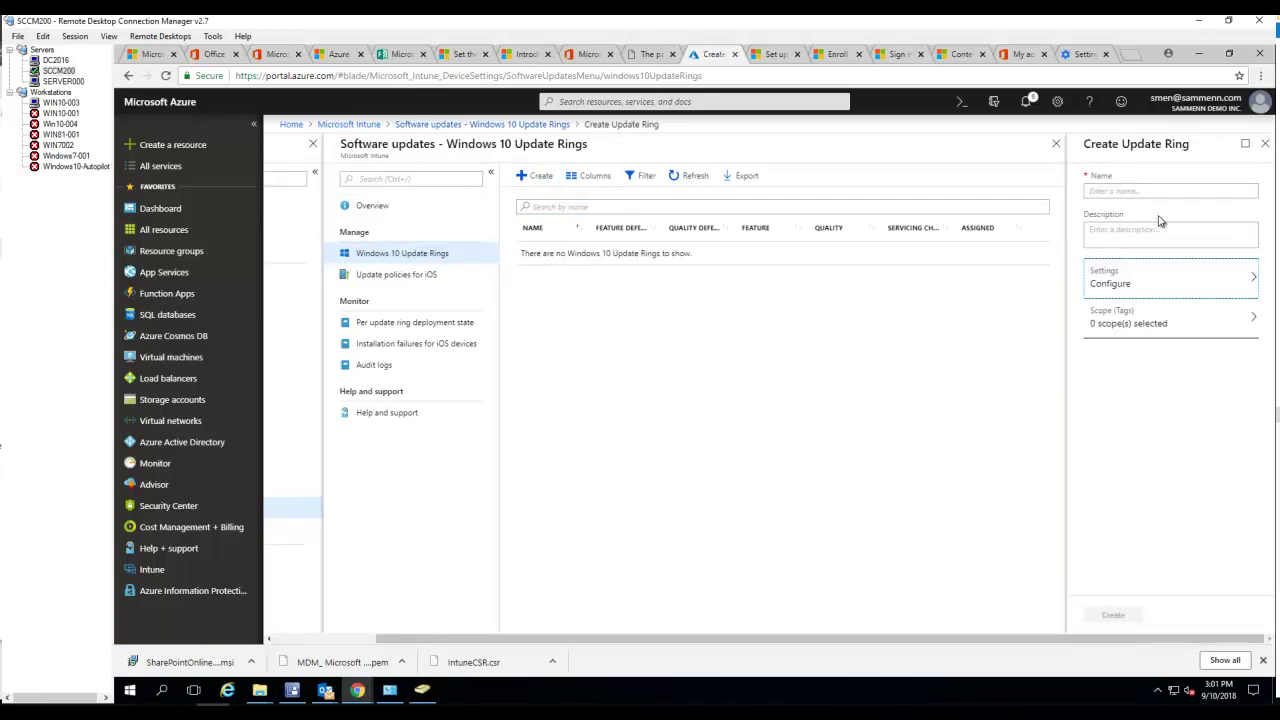
pyautogui.click(1150, 190)
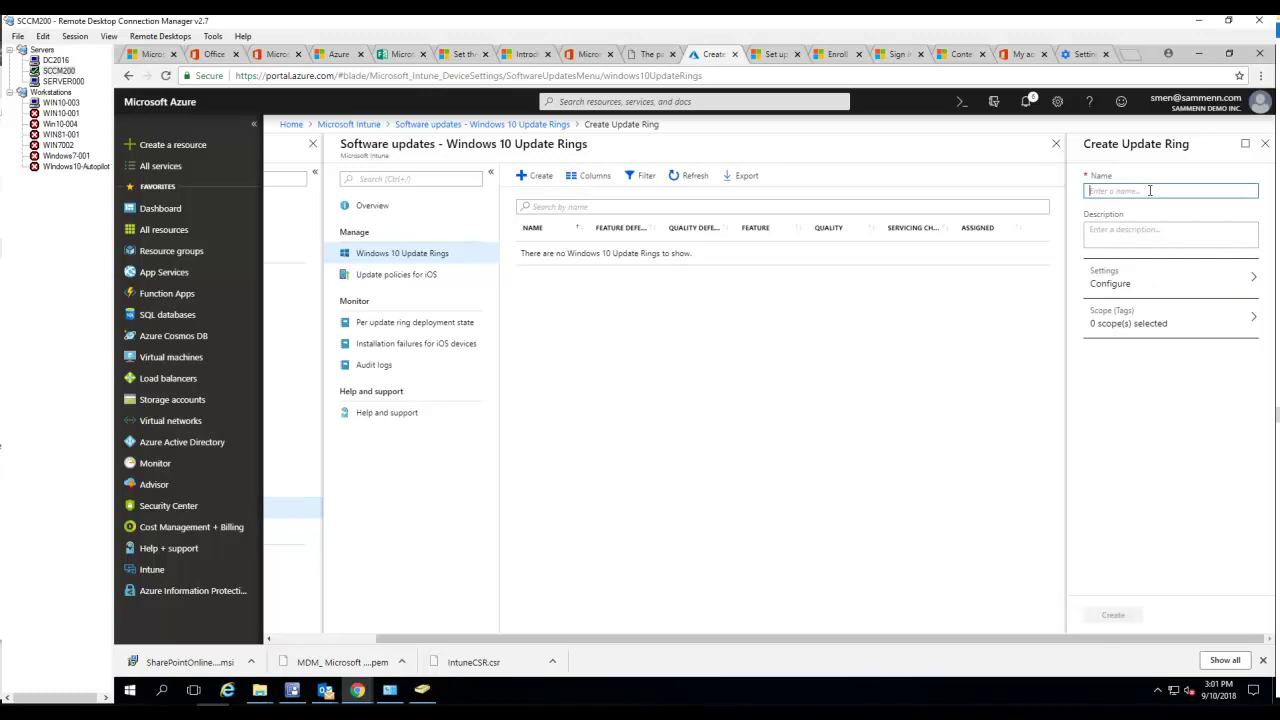
pyautogui.write('W')
pyautogui.write('outube Demo')
# In the ring's settings, set the servicing channel to Semi-Annual Channel and automatic update behavior to Auto install and restart at maintenance time.
pyautogui.click(1158, 287)
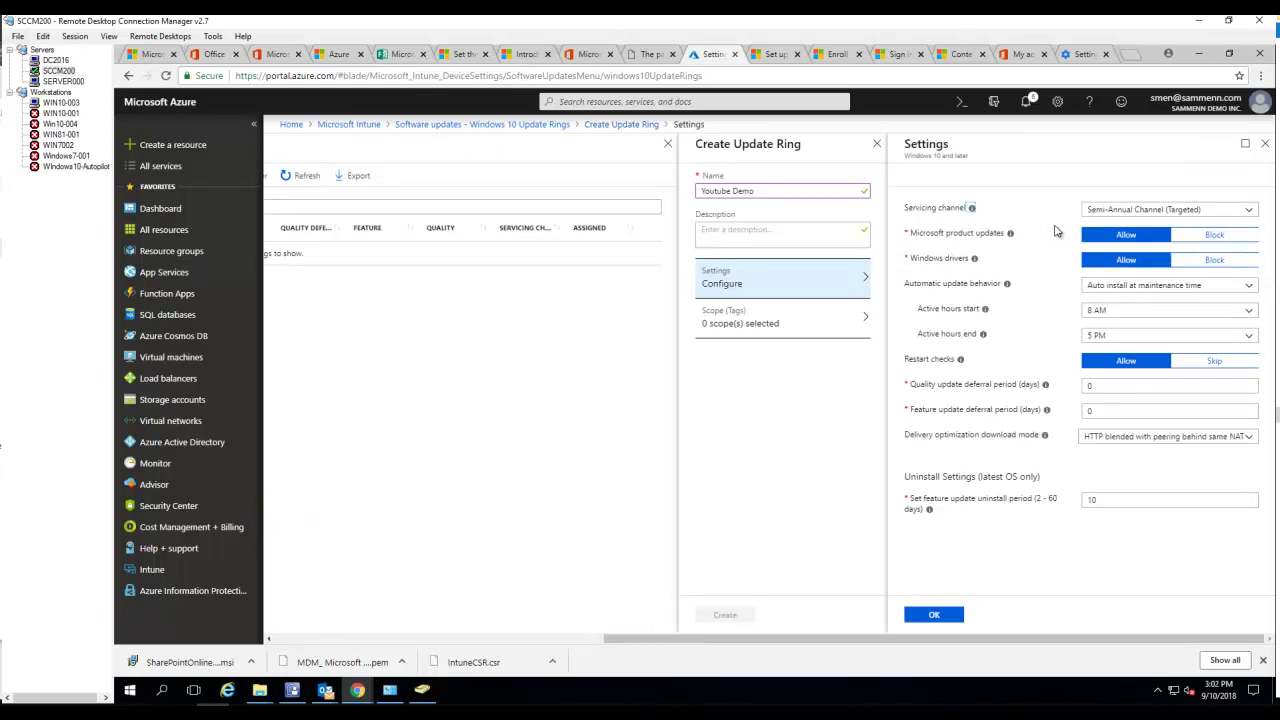
pyautogui.click(1218, 212)
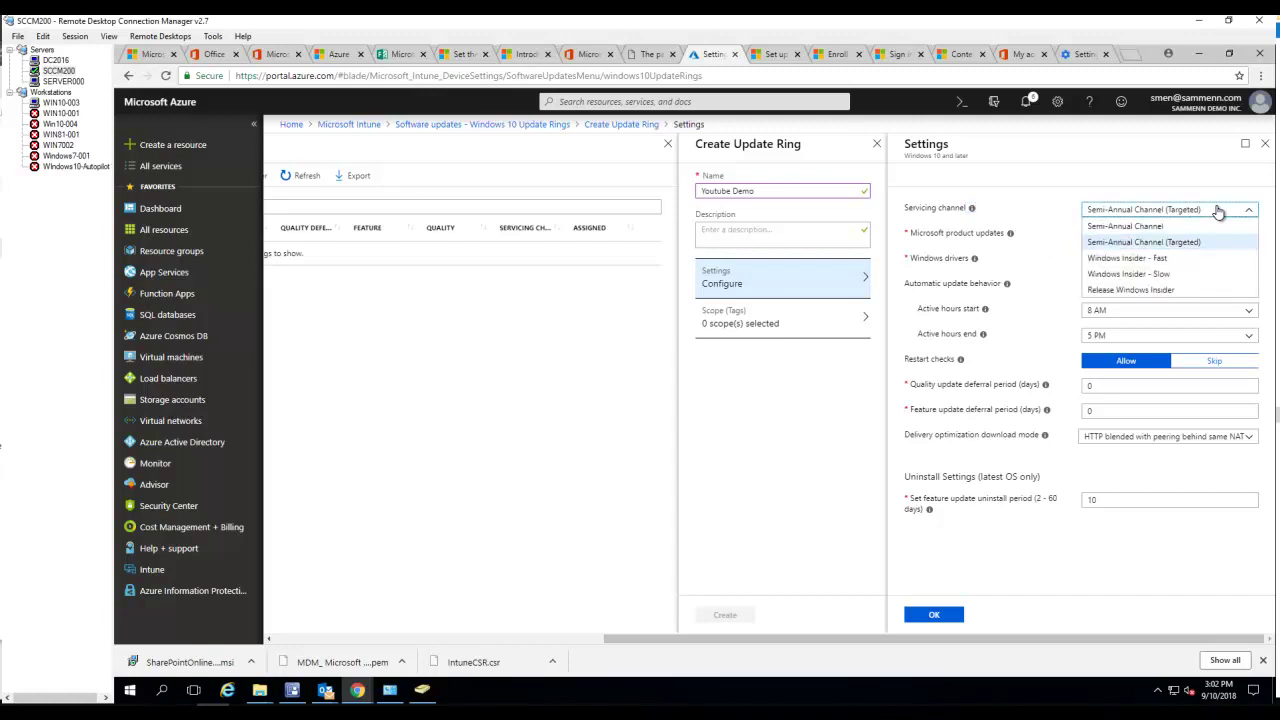
pyautogui.click(1143, 227)
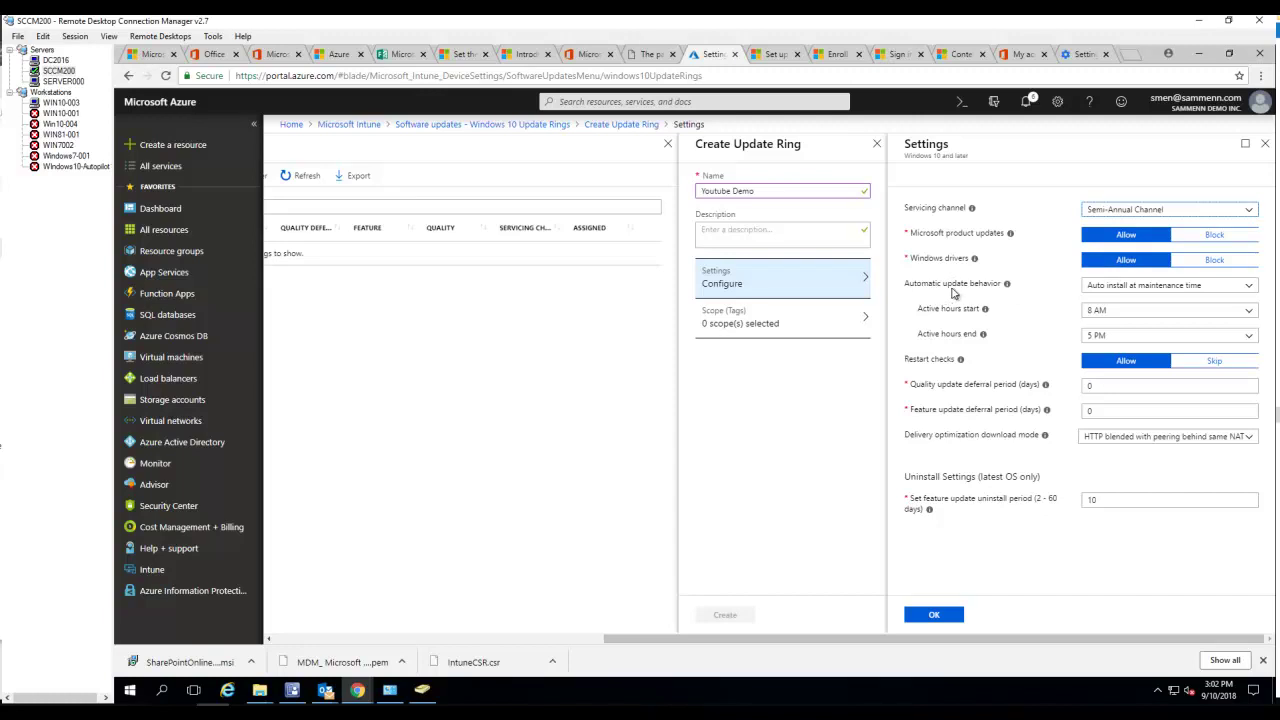
pyautogui.click(1127, 290)
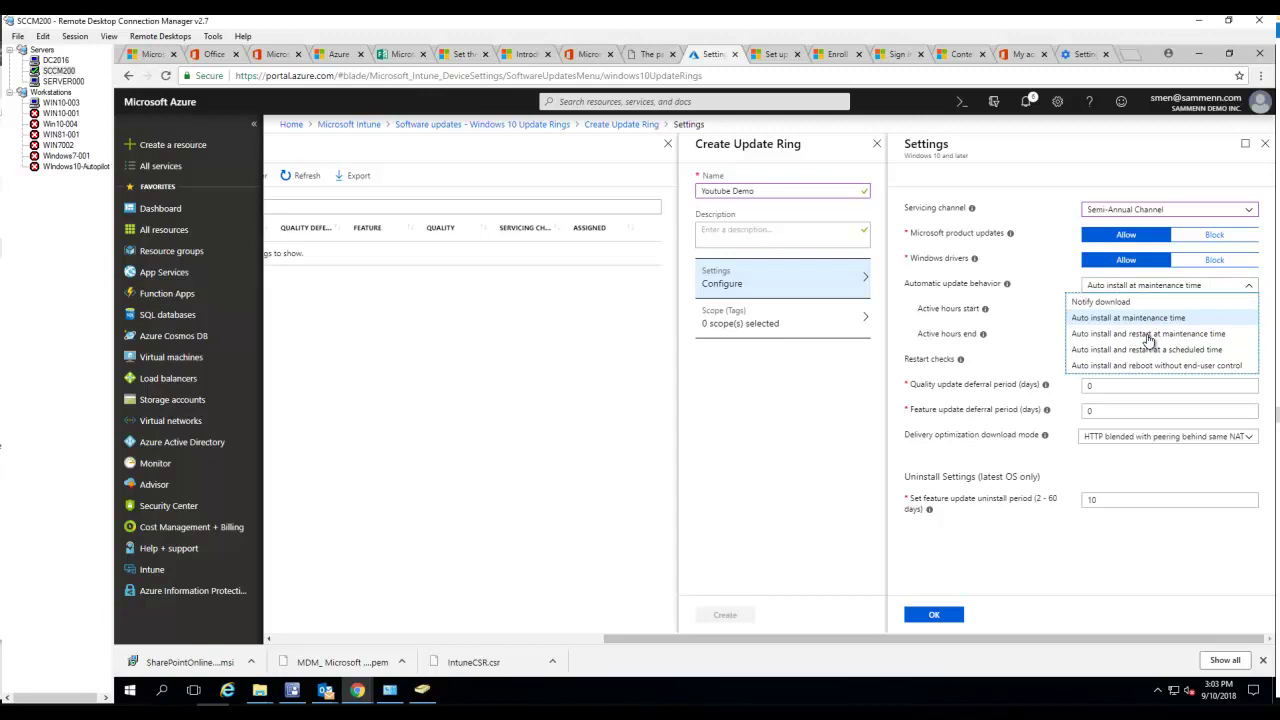
pyautogui.click(1148, 334)
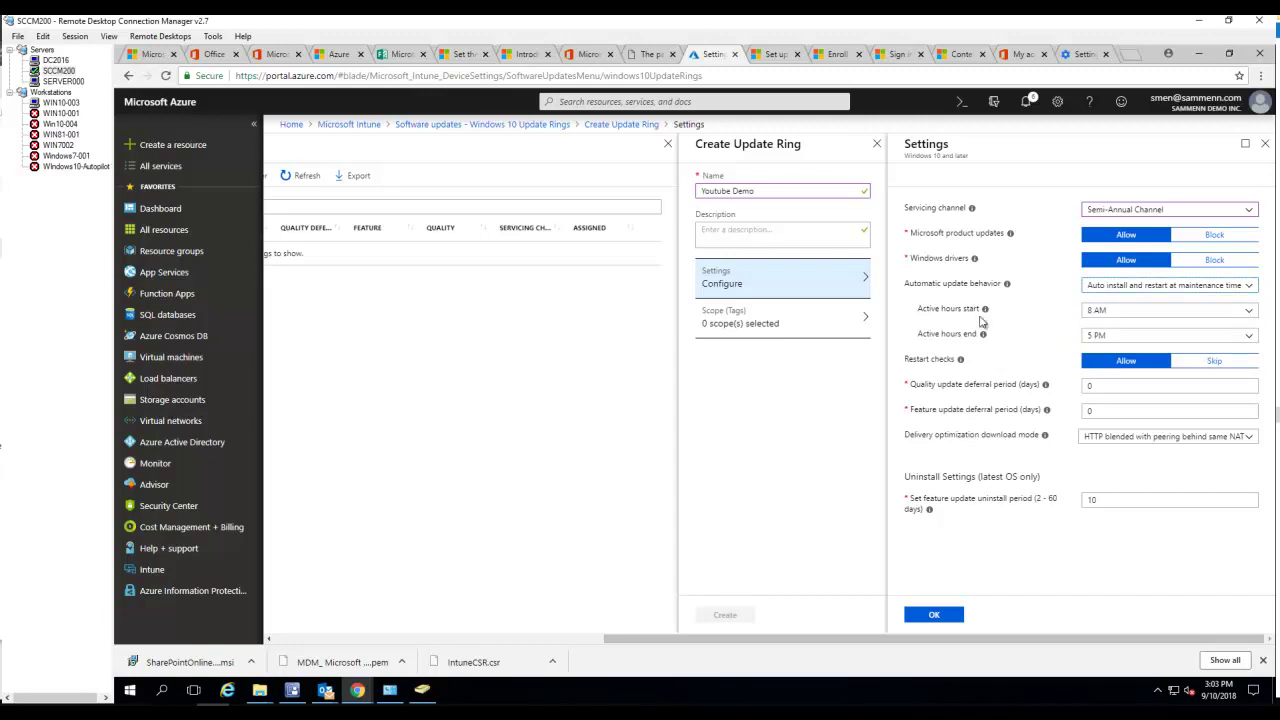
# Set the update ring's active hours to start at 6 PM and end at 10 PM.
pyautogui.click(1164, 311)
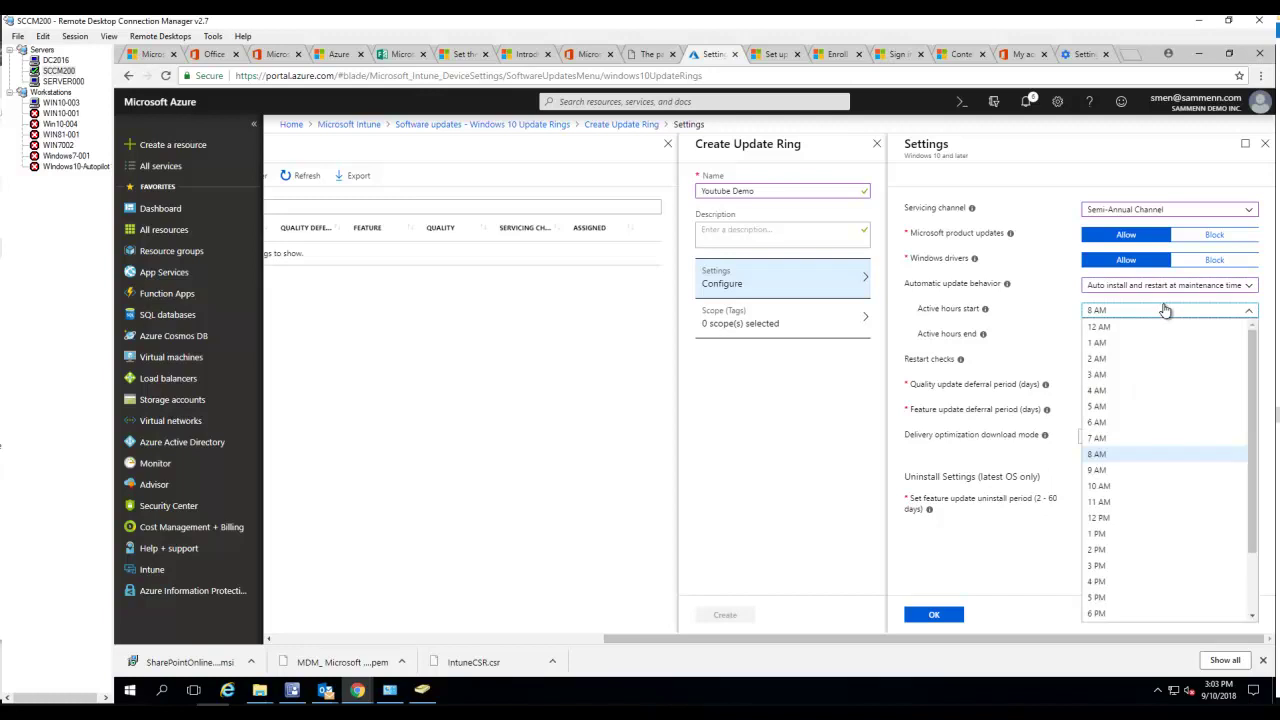
pyautogui.click(1100, 612)
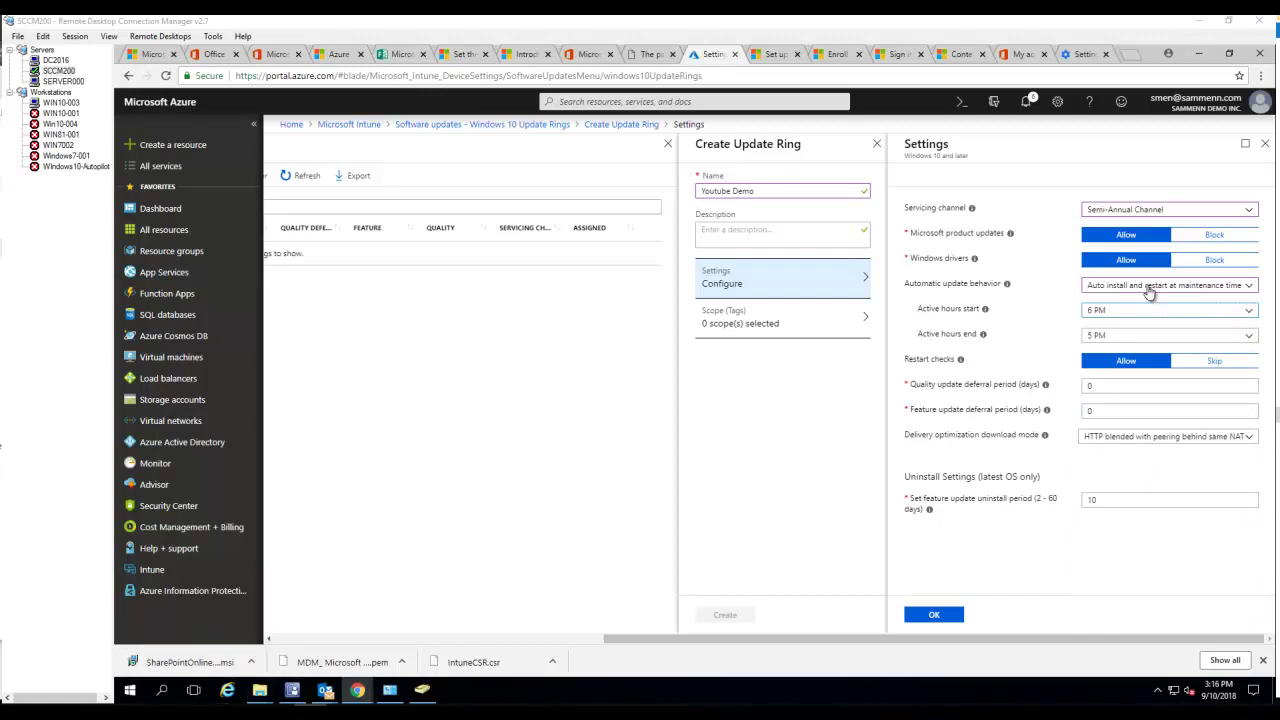
pyautogui.click(1147, 287)
pyautogui.click(1147, 287)
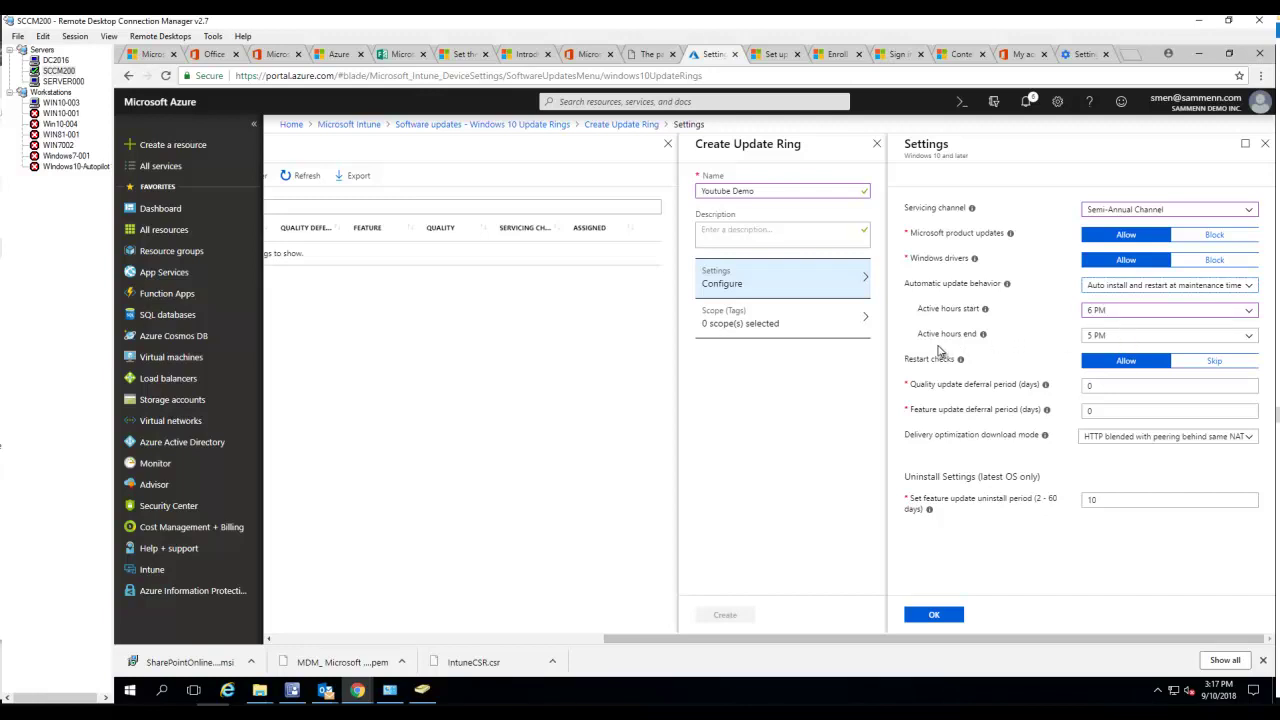
pyautogui.moveTo(983, 339)
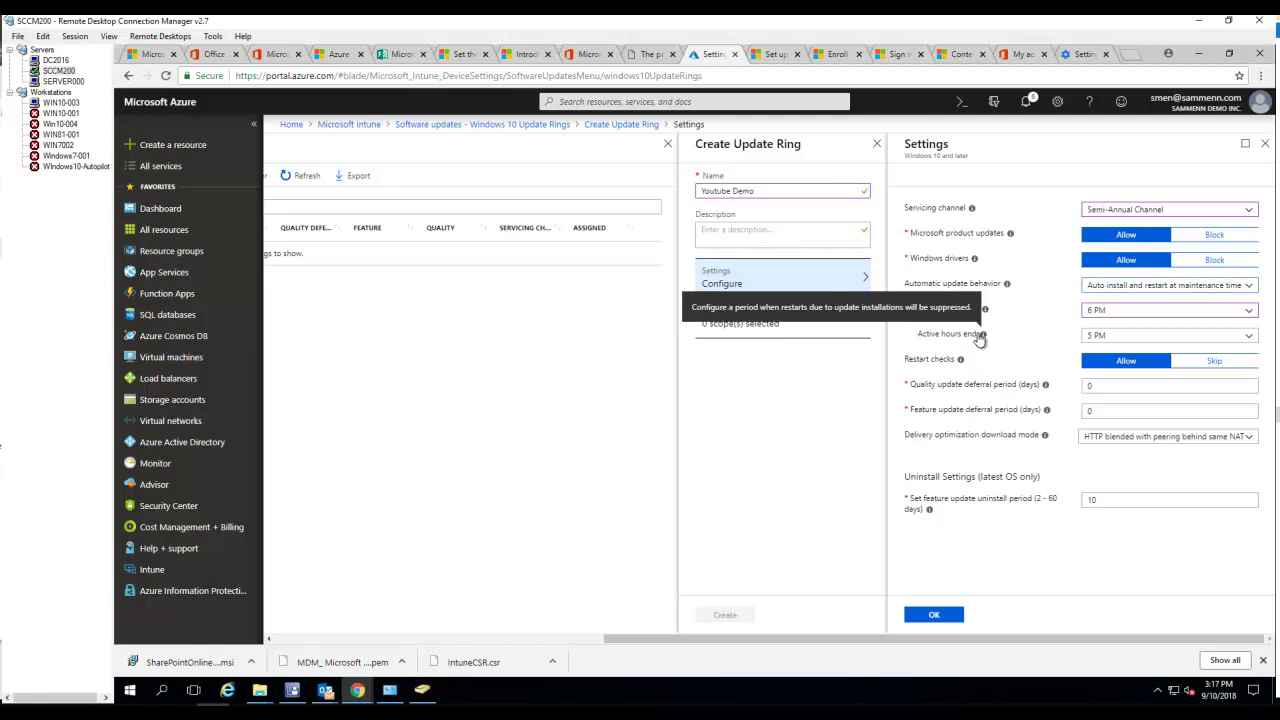
pyautogui.click(1114, 335)
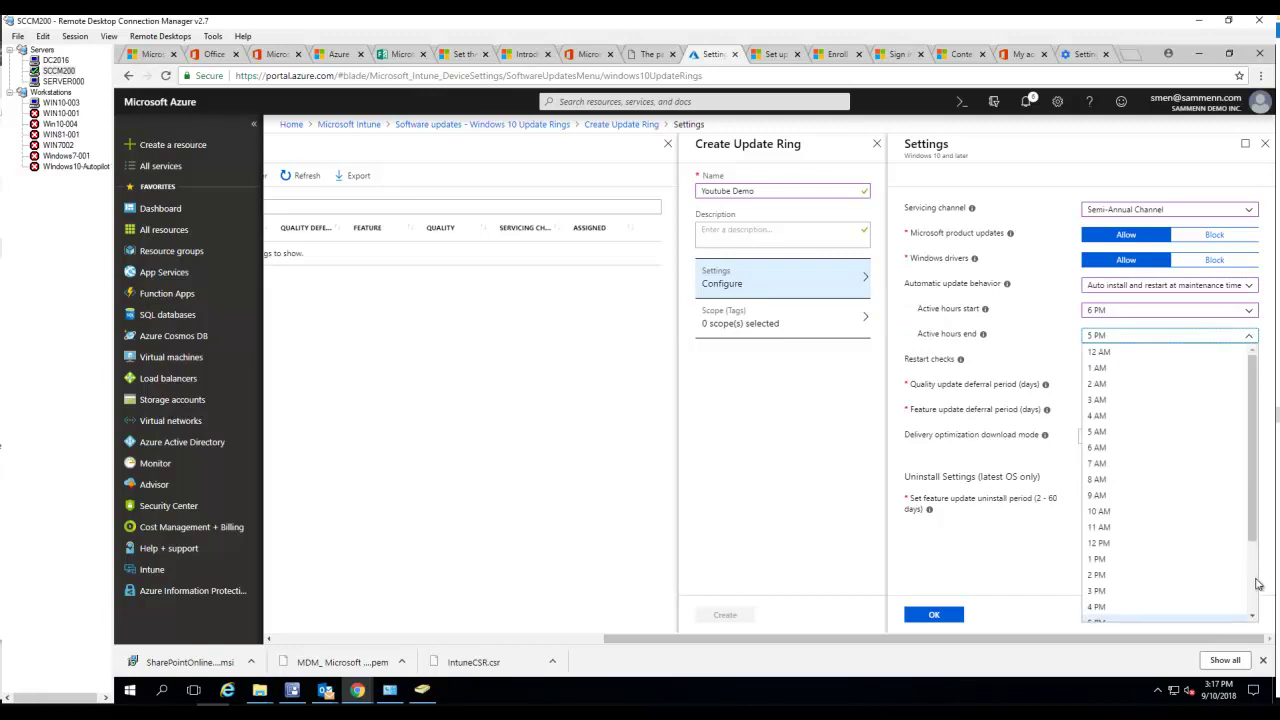
pyautogui.scroll(-3, 1258, 584)
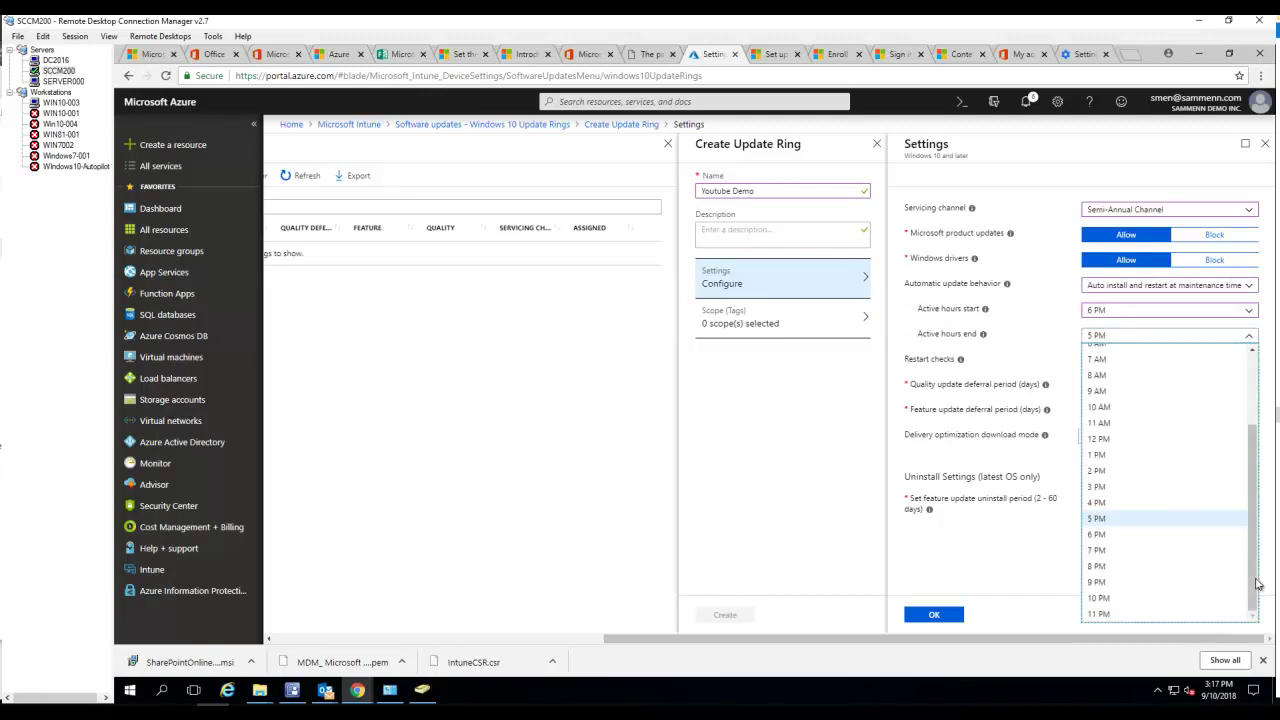
pyautogui.click(1119, 599)
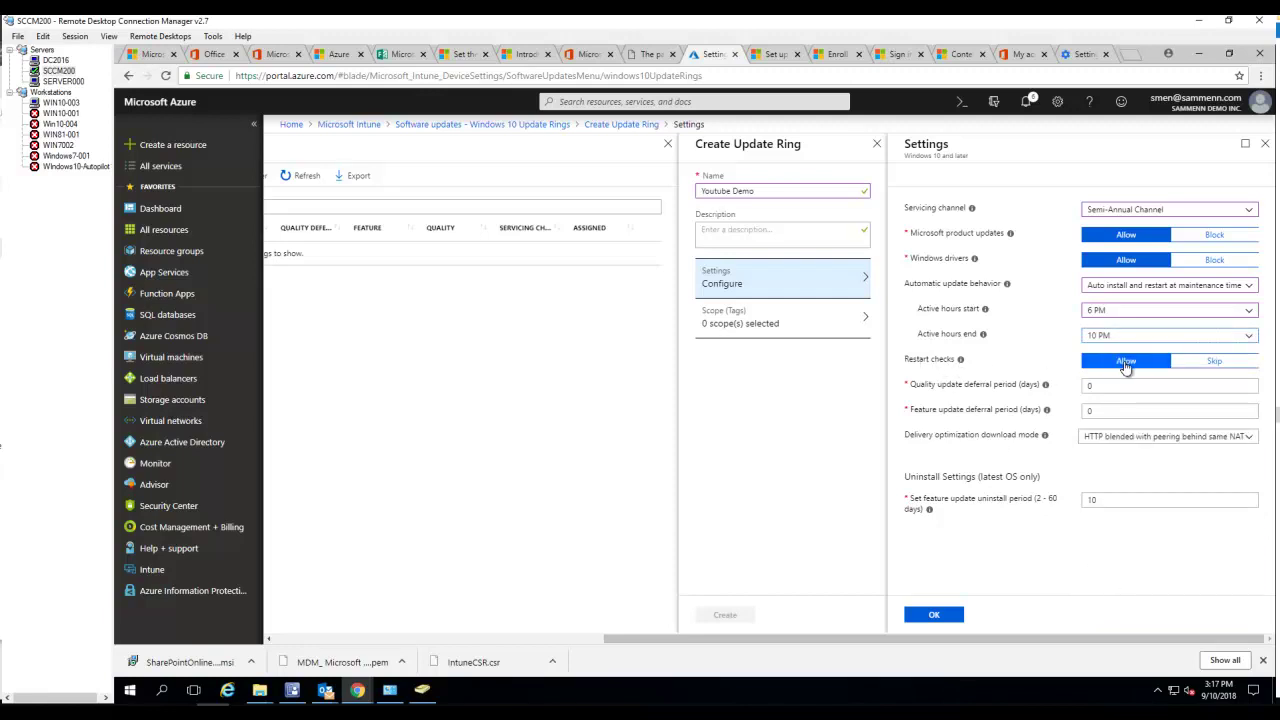
# Choose HTTP blended with peering behind same NAT as the delivery optimization download mode, then accept the settings and create the update ring.
pyautogui.moveTo(960, 362)
pyautogui.click(1091, 411)
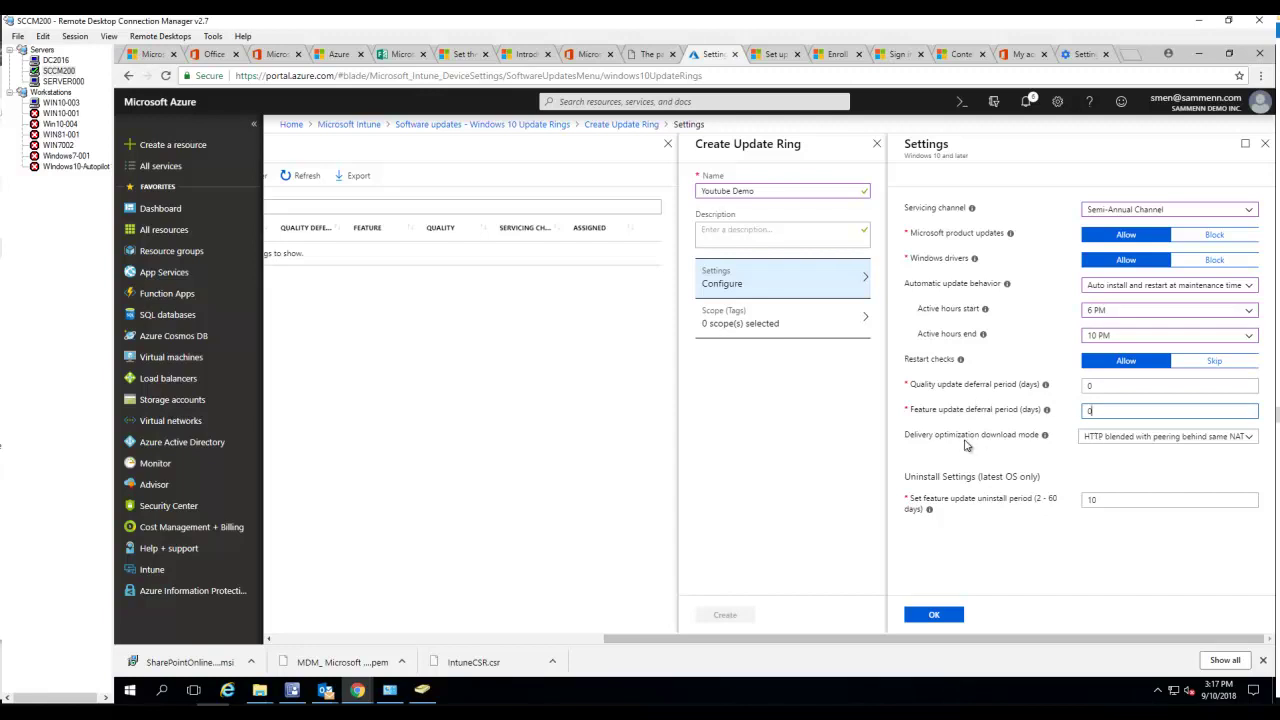
pyautogui.click(1124, 440)
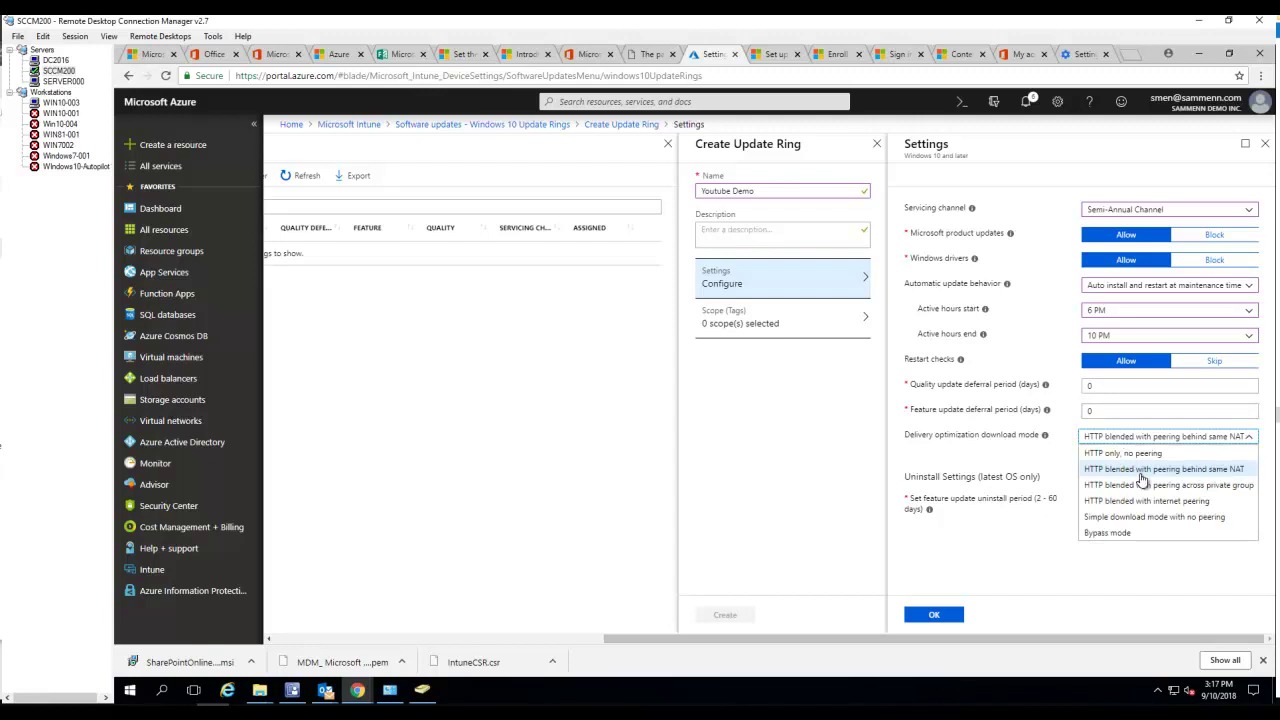
pyautogui.click(1152, 471)
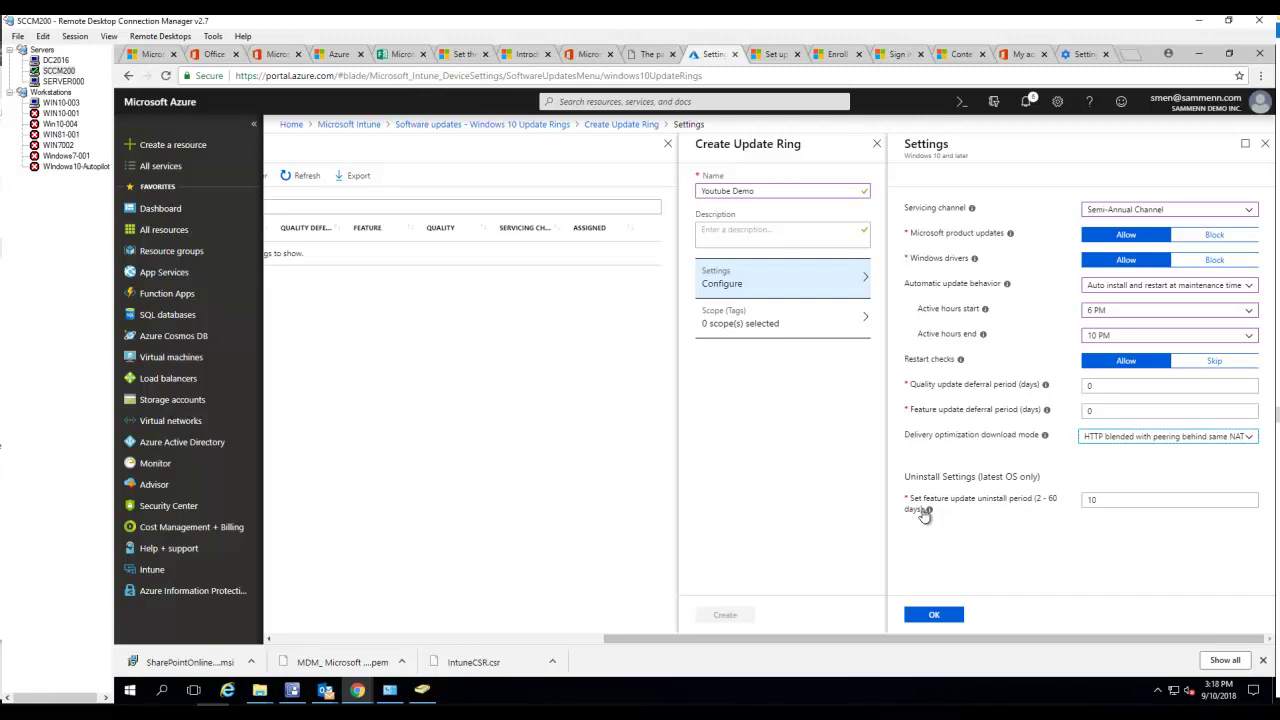
pyautogui.moveTo(929, 511)
pyautogui.click(943, 614)
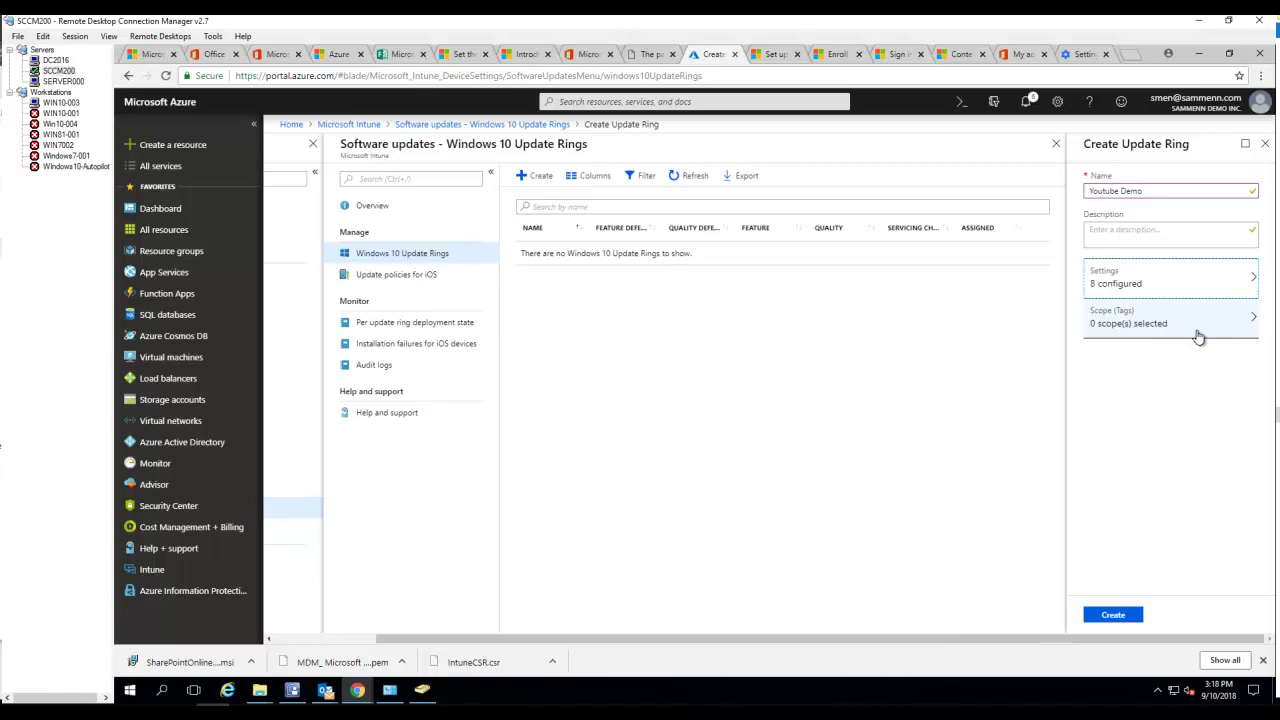
pyautogui.click(1112, 616)
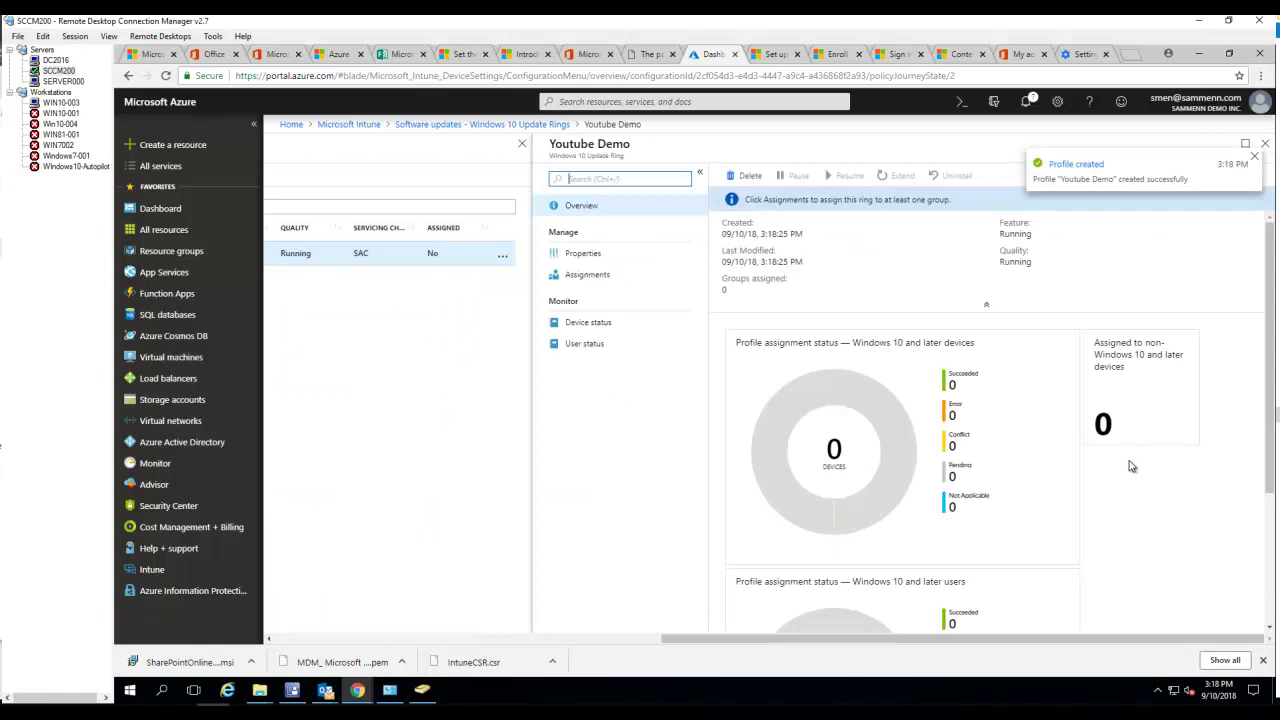
# Assign the Youtube Demo ring to the Intune Test Group Office365 Security Group as an included group and save the assignment.
pyautogui.click(600, 277)
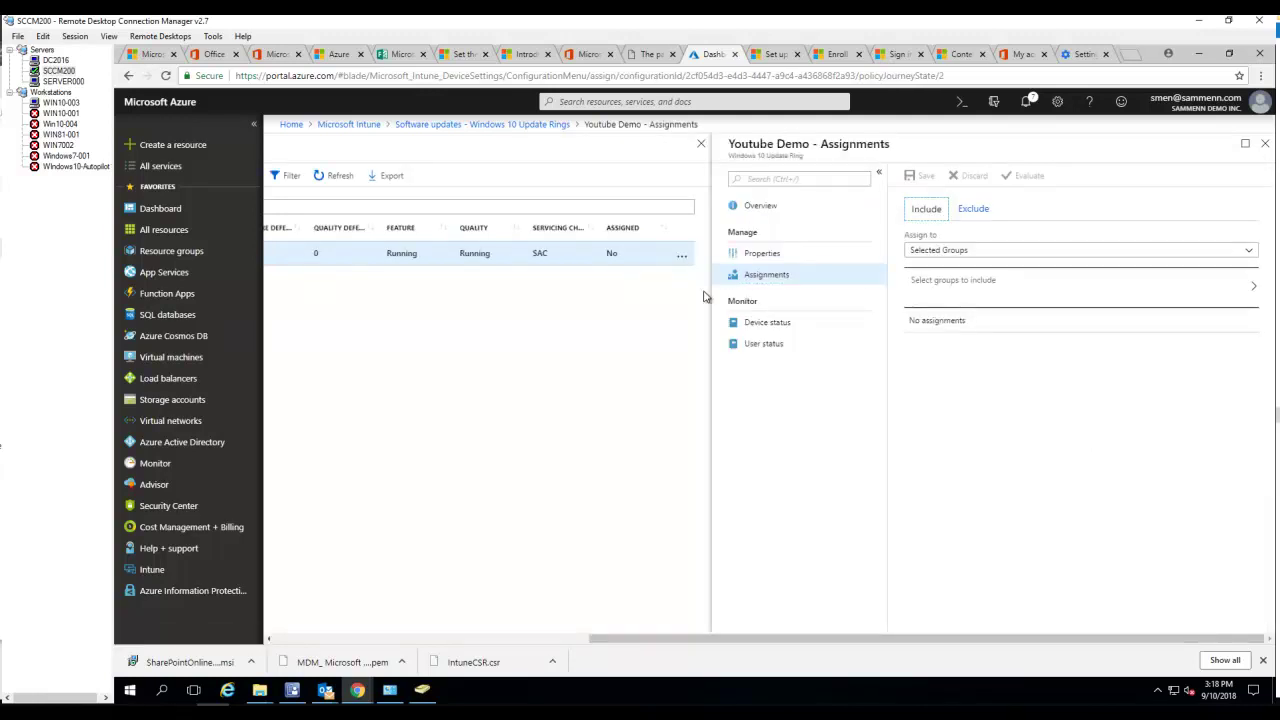
pyautogui.click(1000, 250)
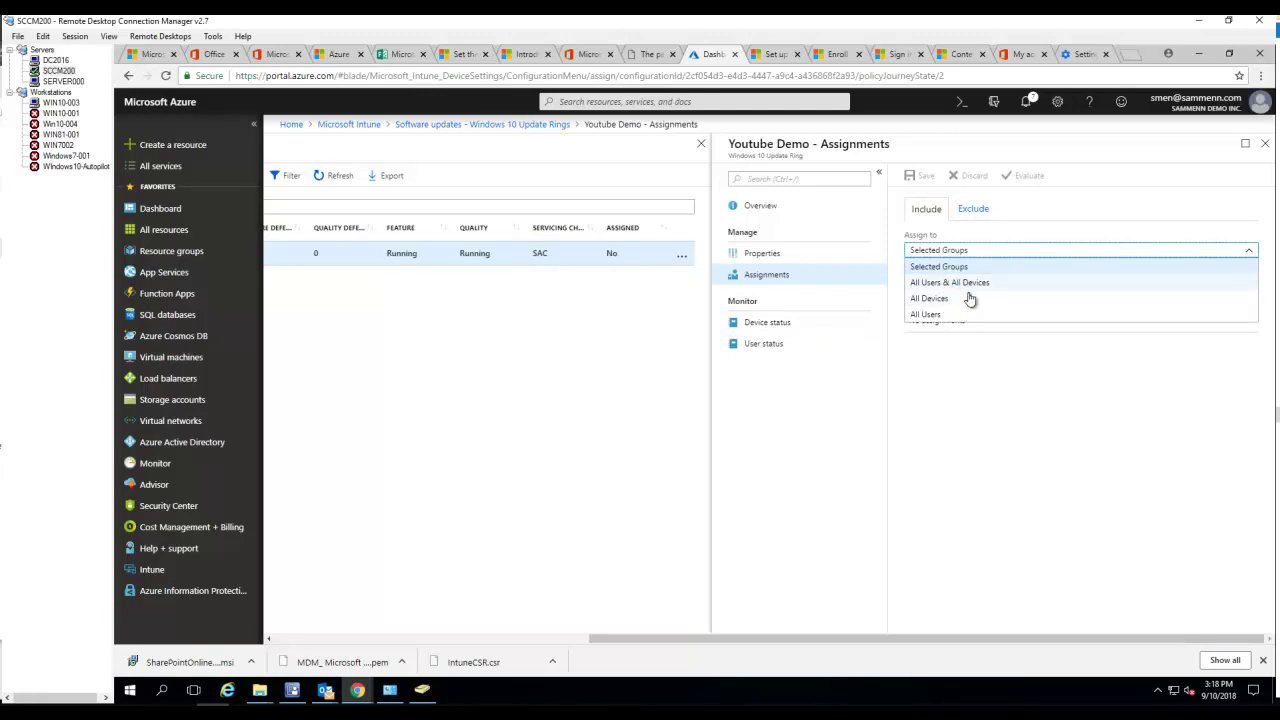
pyautogui.click(966, 387)
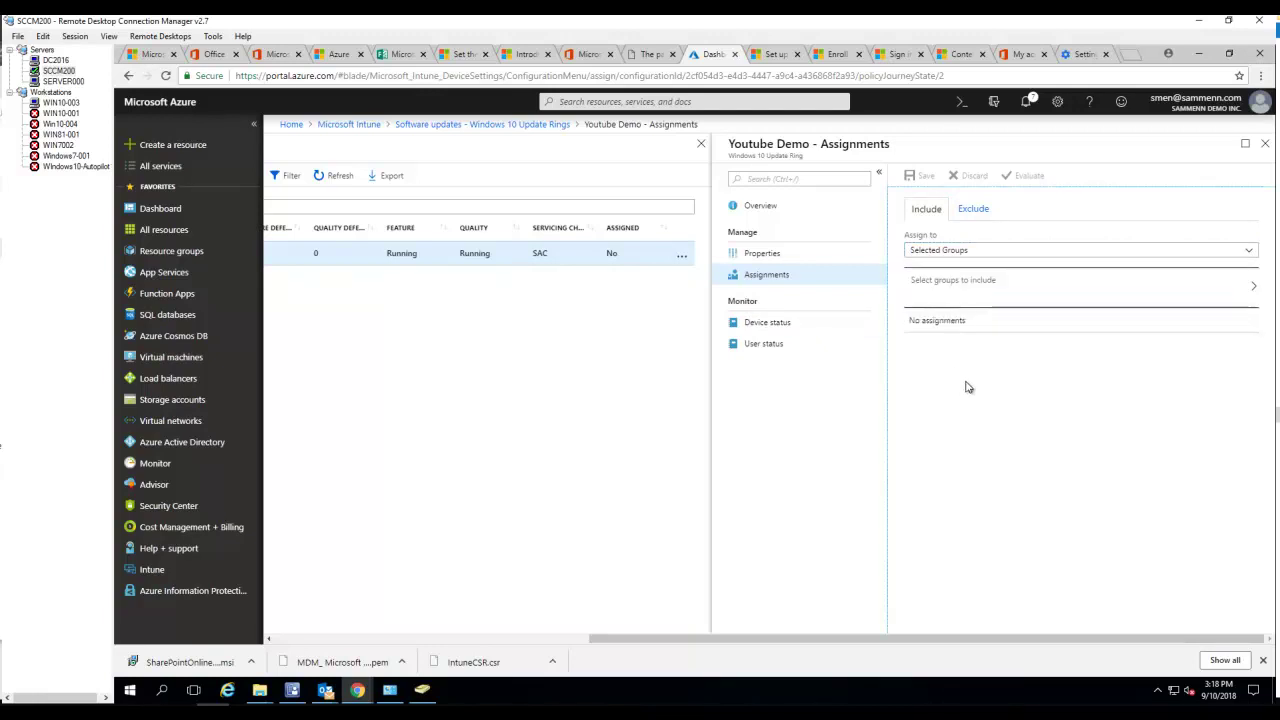
pyautogui.click(971, 300)
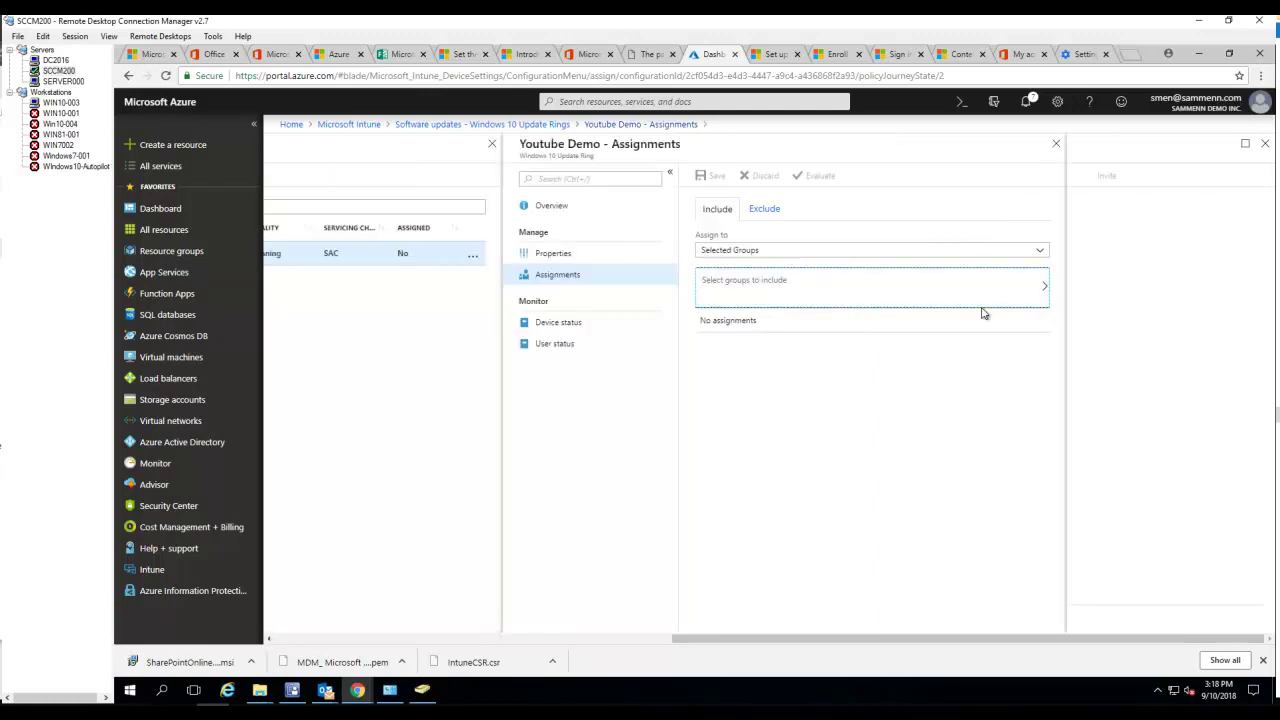
pyautogui.click(1044, 286)
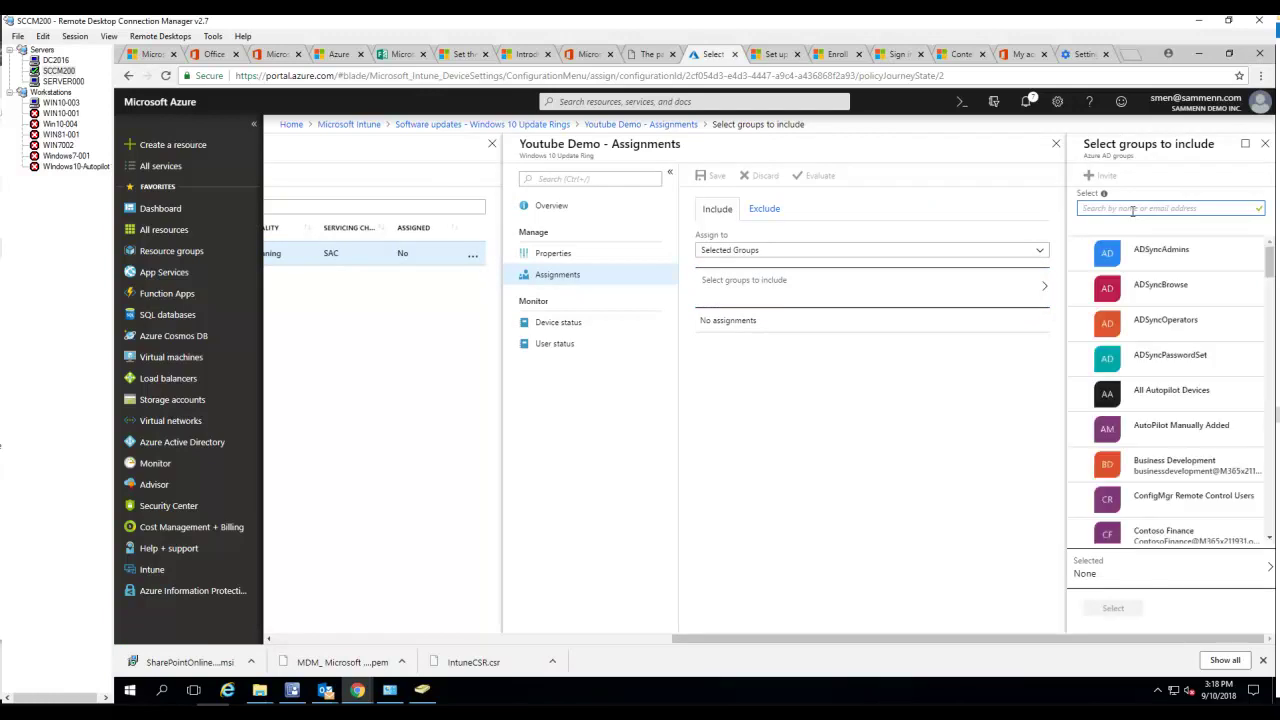
pyautogui.write('int')
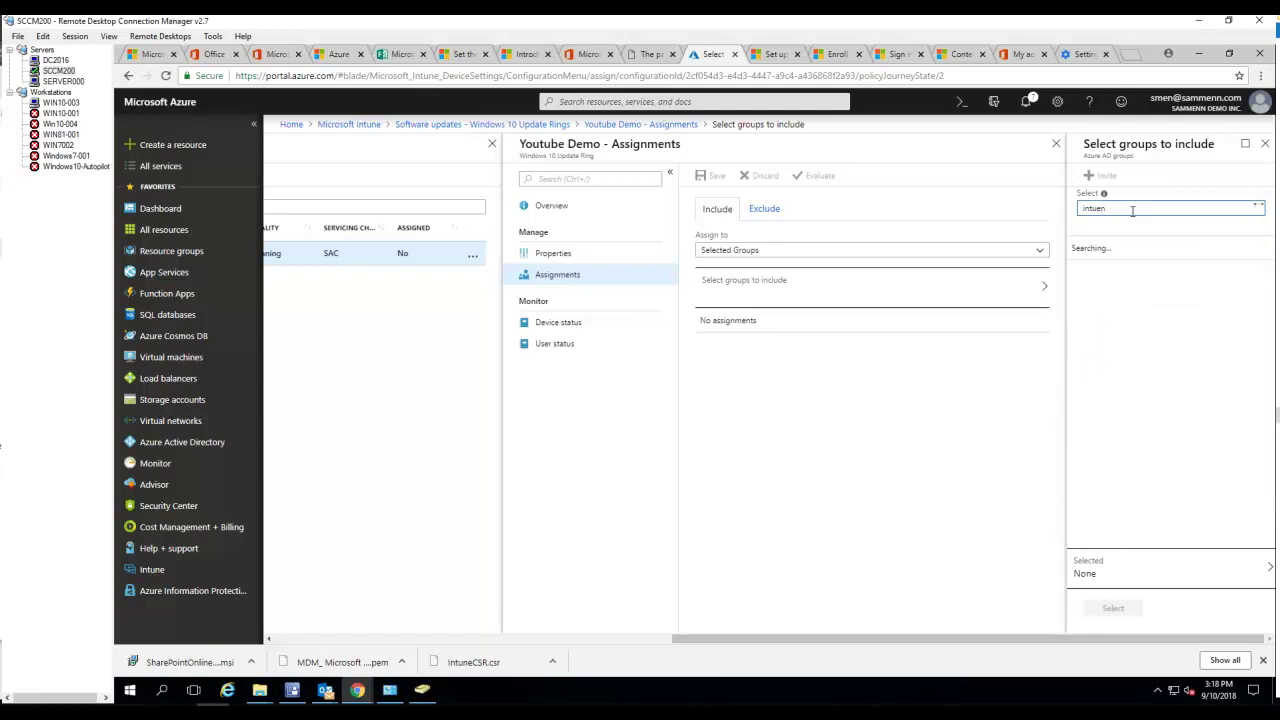
pyautogui.write('une')
pyautogui.click(1122, 252)
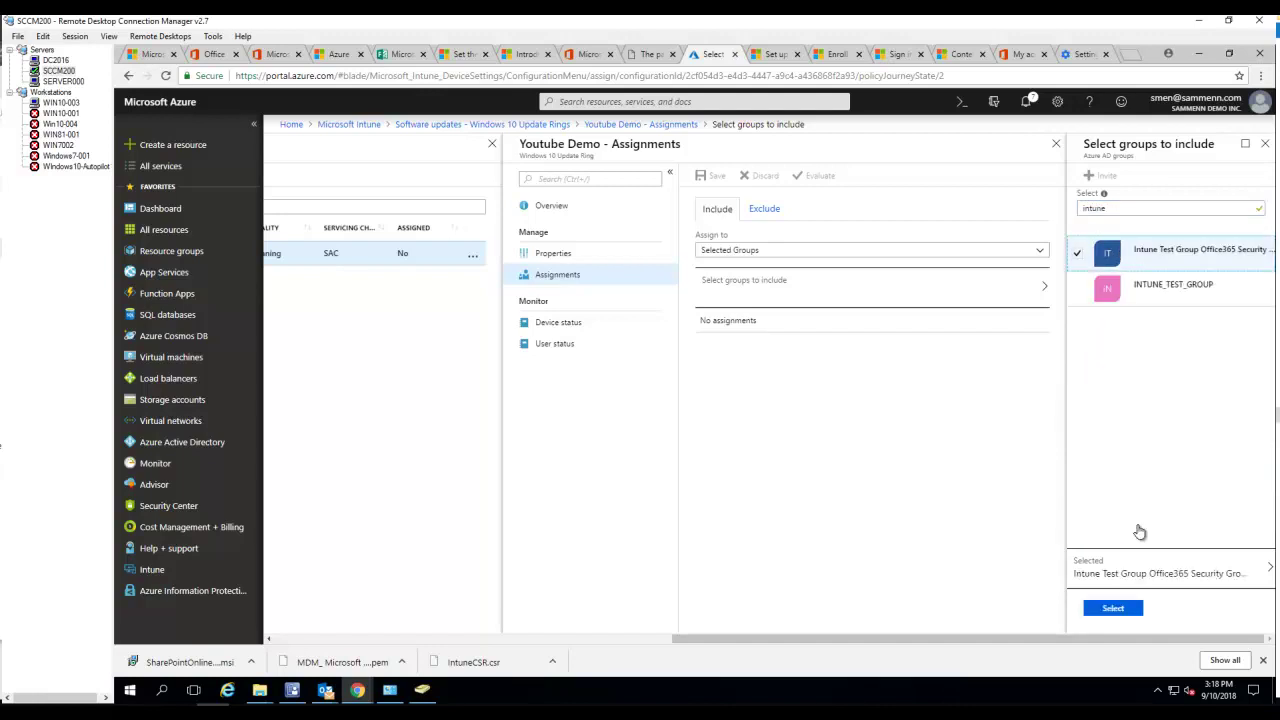
pyautogui.click(1114, 608)
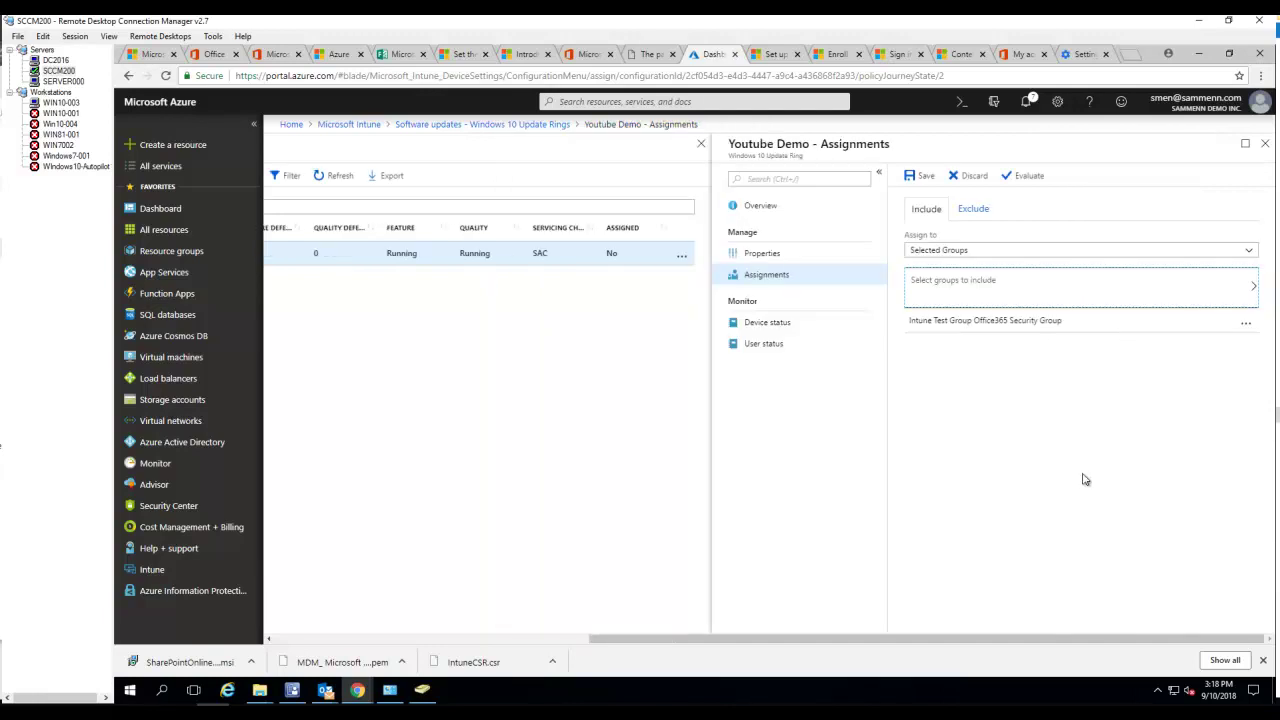
pyautogui.click(926, 177)
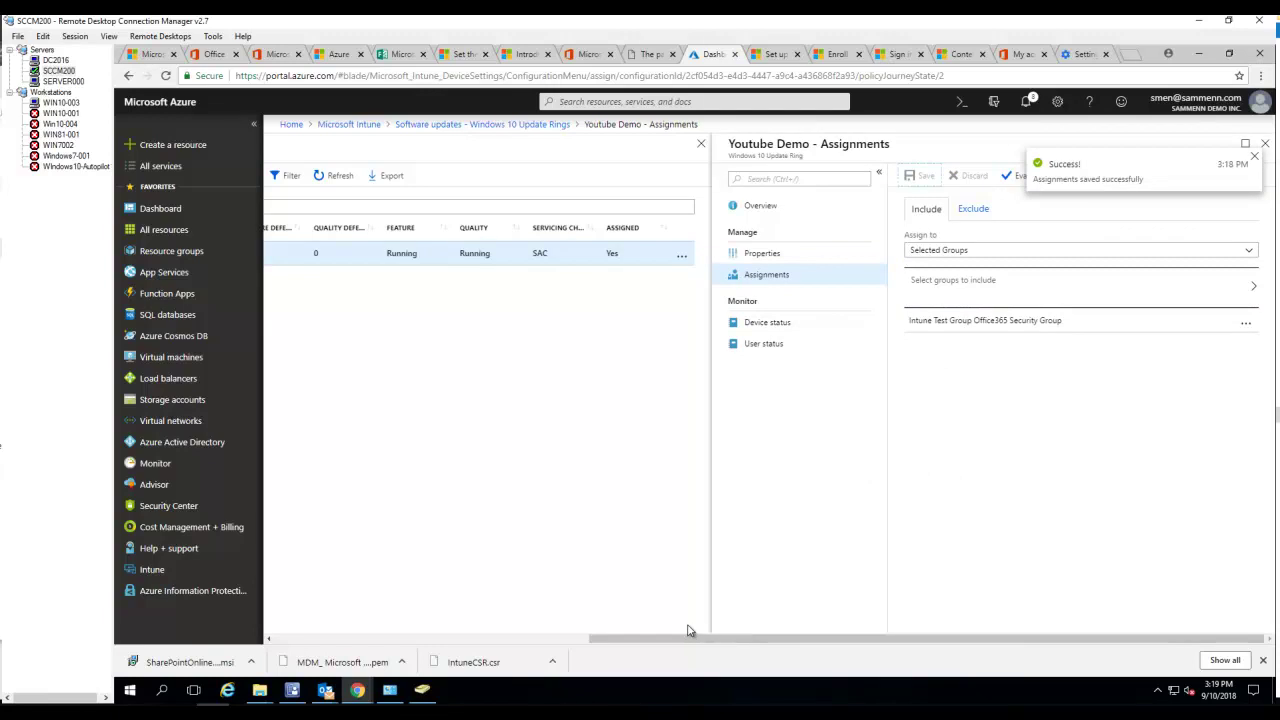
pyautogui.moveTo(689, 638); pyautogui.dragTo(517, 652)
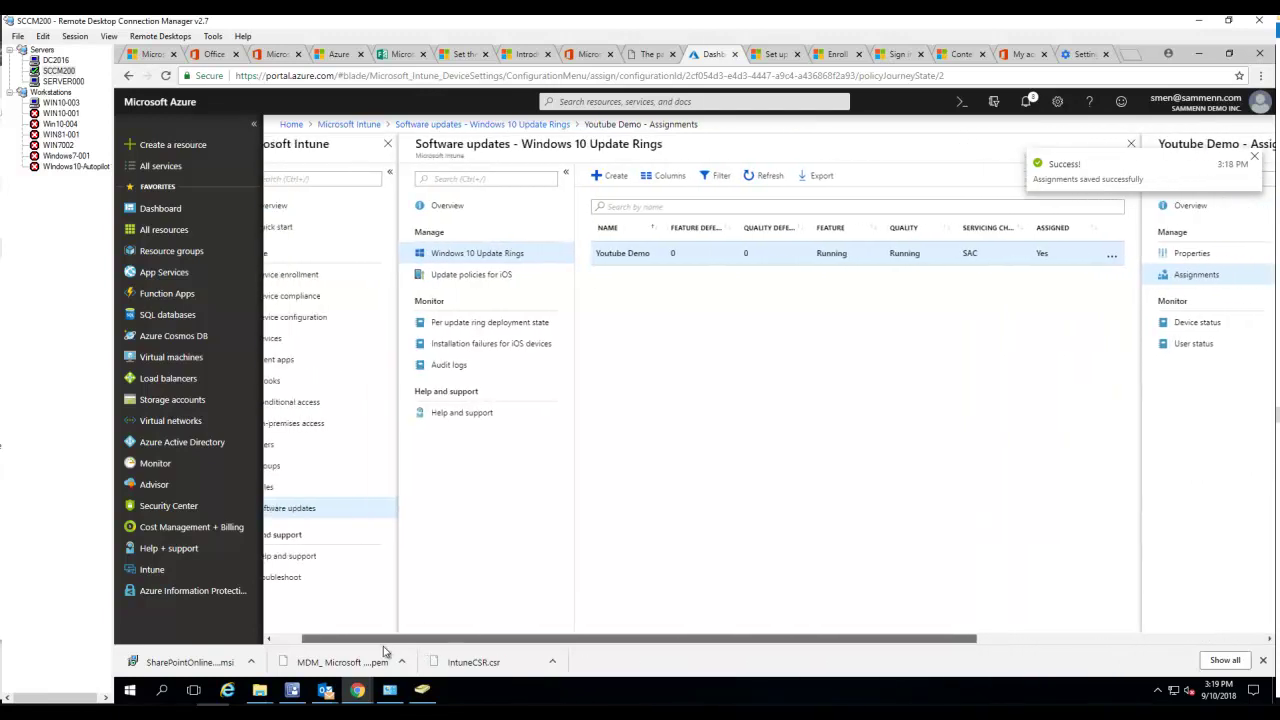